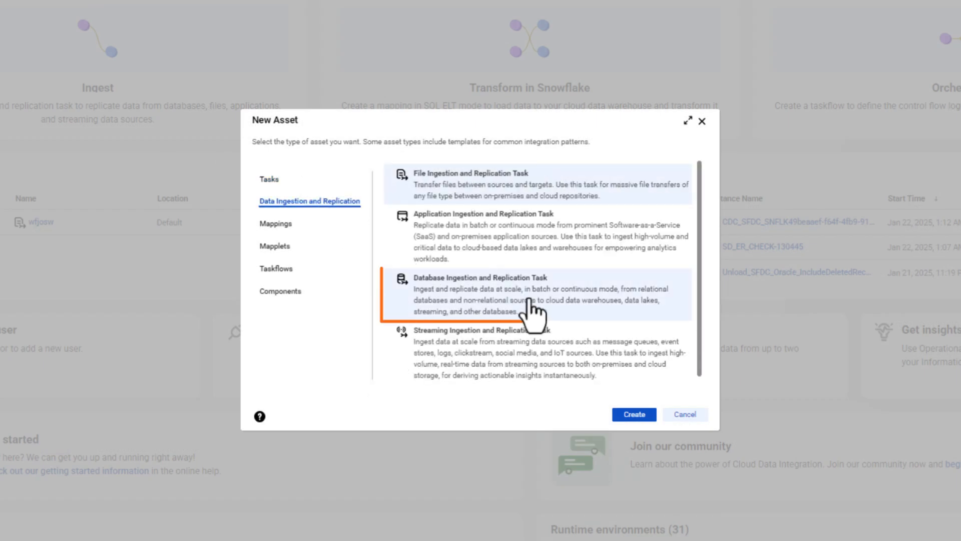
Step: Create a Database Ingestion and Replication Task and choose its runtime environment
left_click(463, 290)
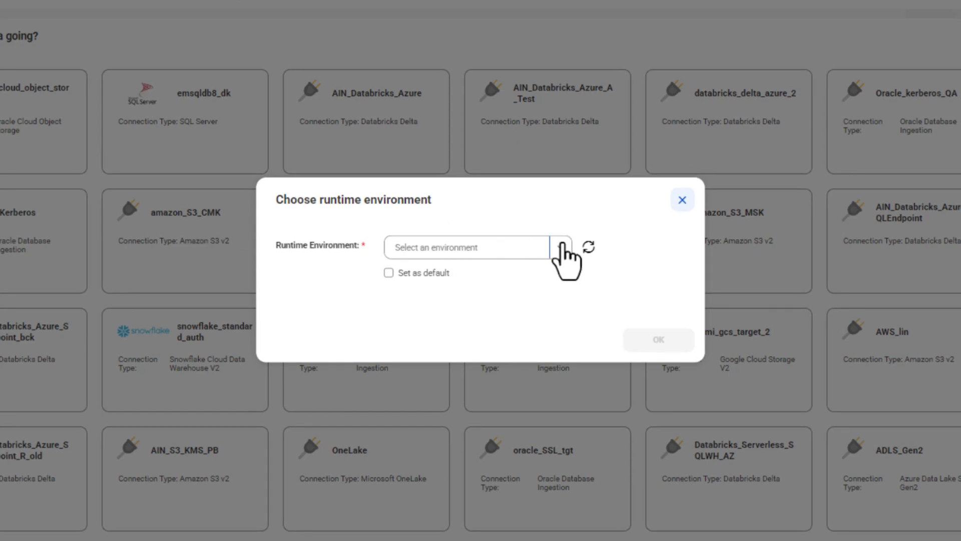
left_click(561, 246)
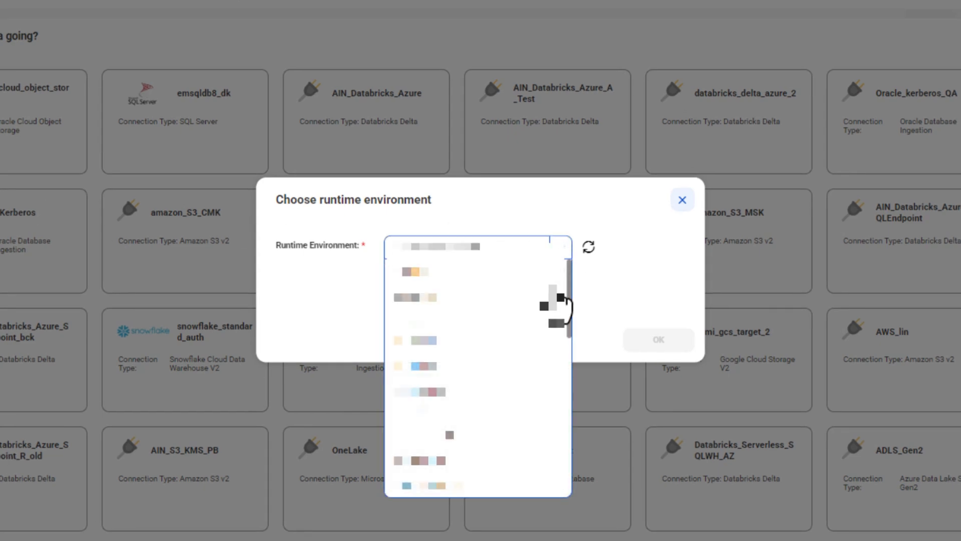
scroll(525, 350, "down", 2)
left_click(478, 460)
left_click(659, 340)
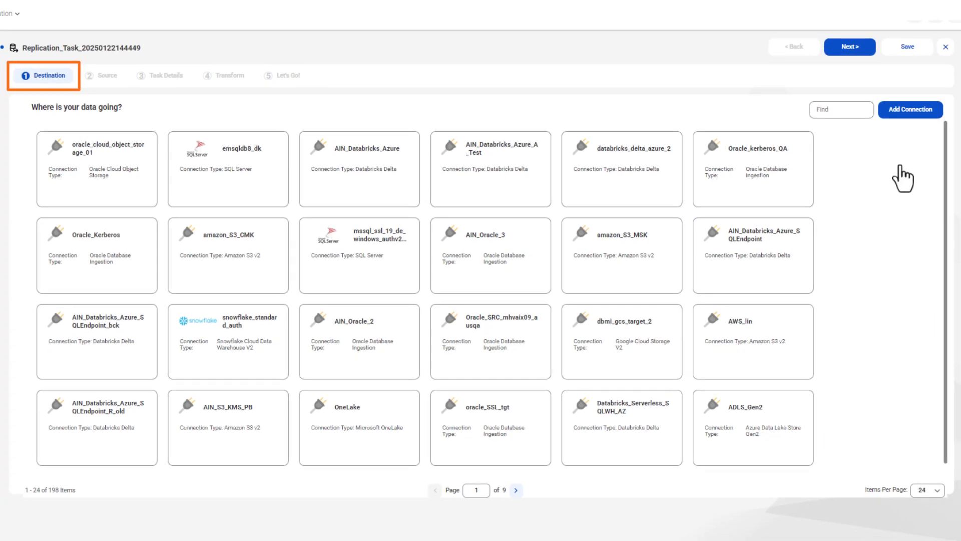
Step: Filter the destination connections by DBMI, choose DBMI_SQL_Server_New as the destination, and continue to the source selection
left_click(833, 109)
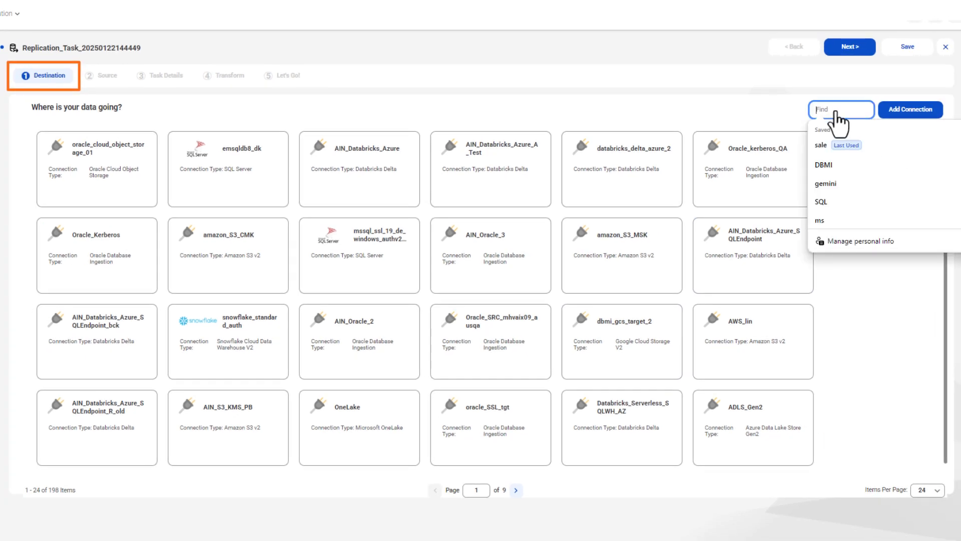
left_click(835, 169)
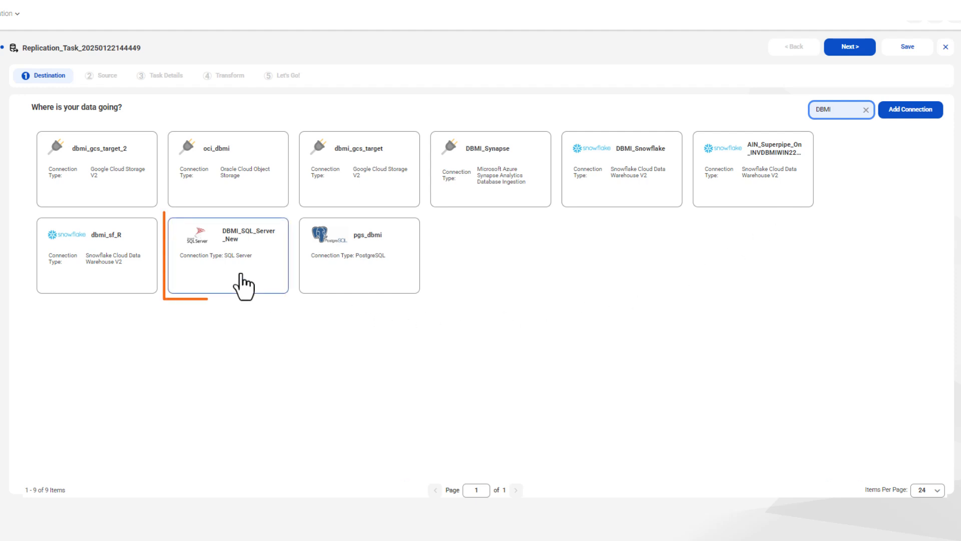
left_click(242, 284)
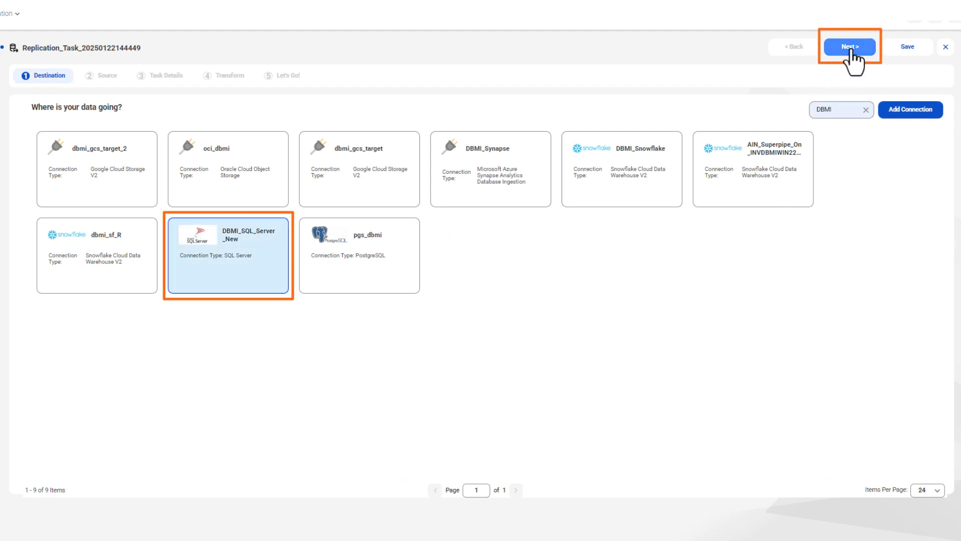
left_click(851, 49)
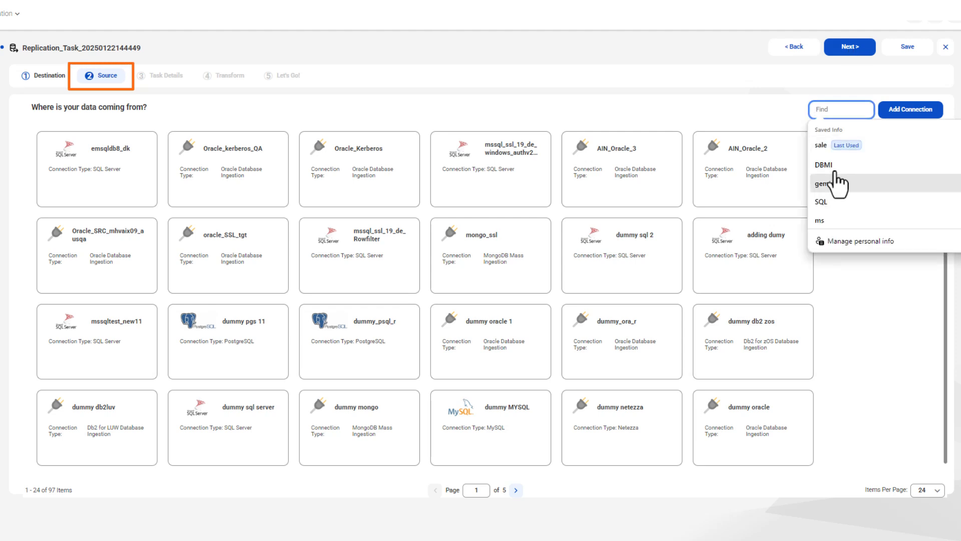
Step: Filter the source connections by DBMI, choose DBMI_SQL_Server_New as the source, and continue to the task details
left_click(835, 171)
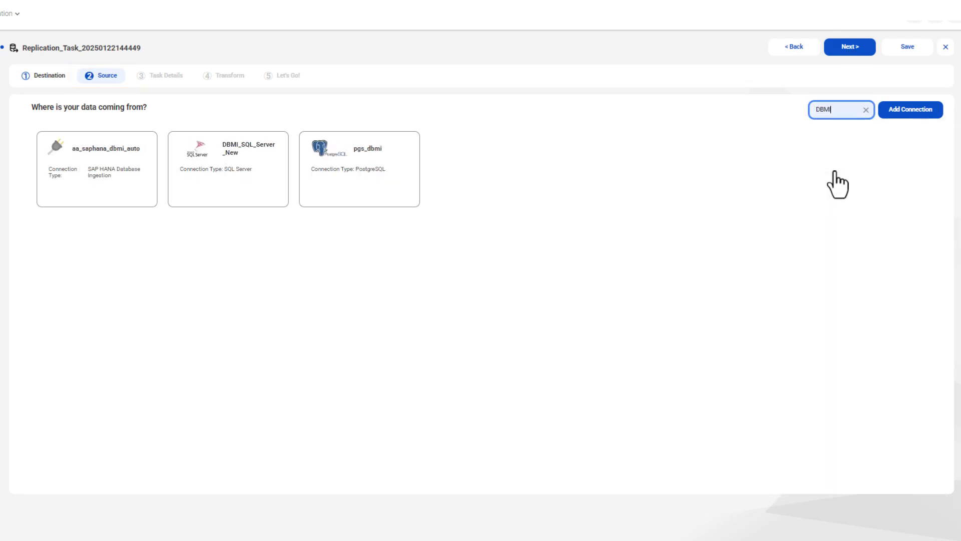
left_click(235, 192)
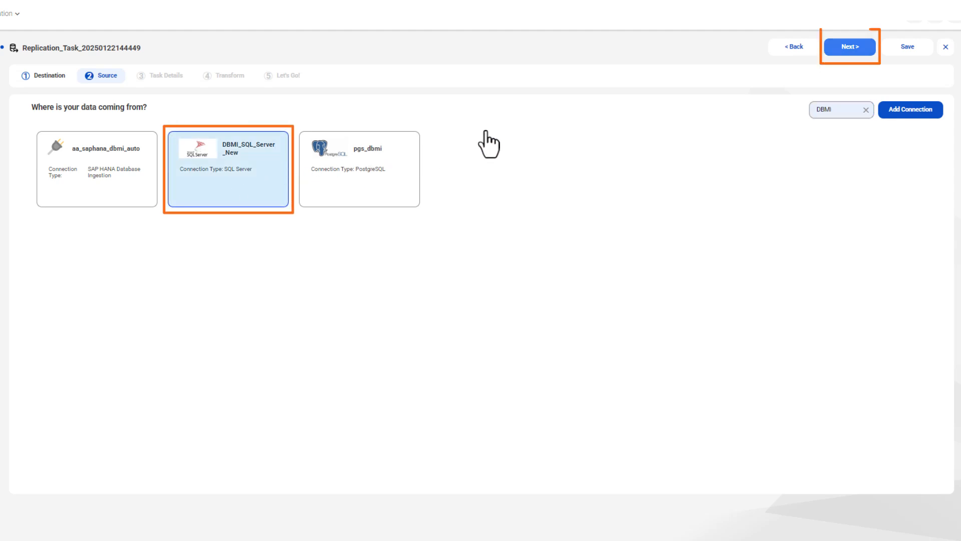
left_click(852, 48)
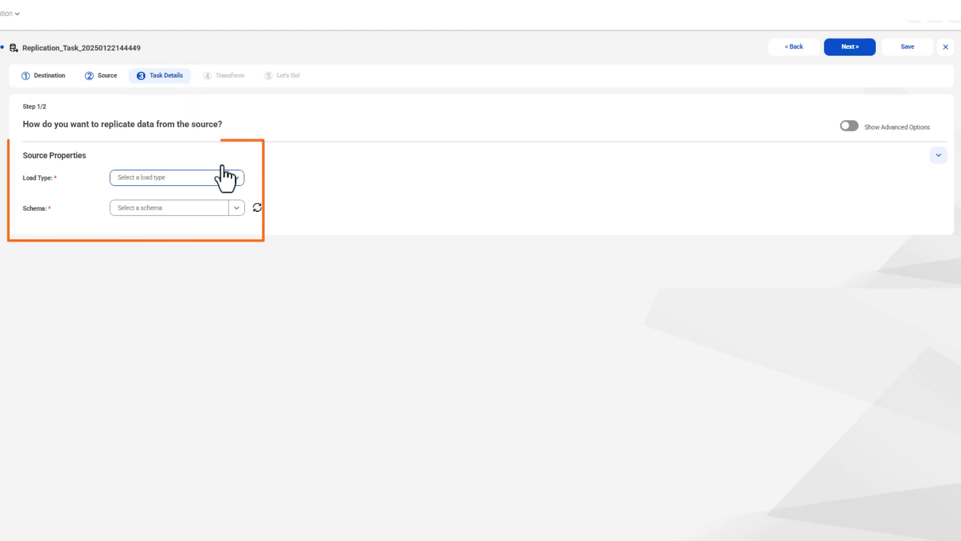
Step: Set the source load type to Initial and Incremental Loads and the source schema to dbo
left_click(236, 178)
left_click(216, 229)
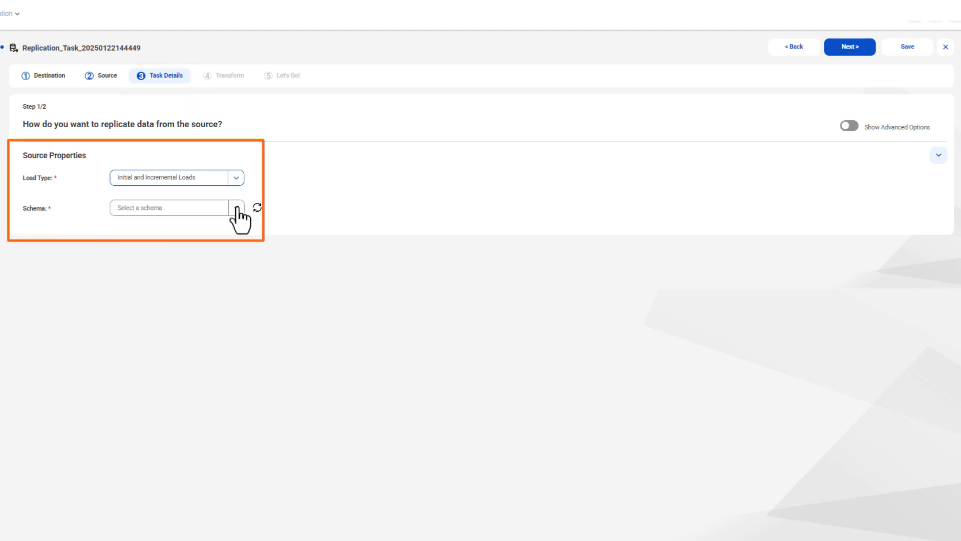
left_click(237, 208)
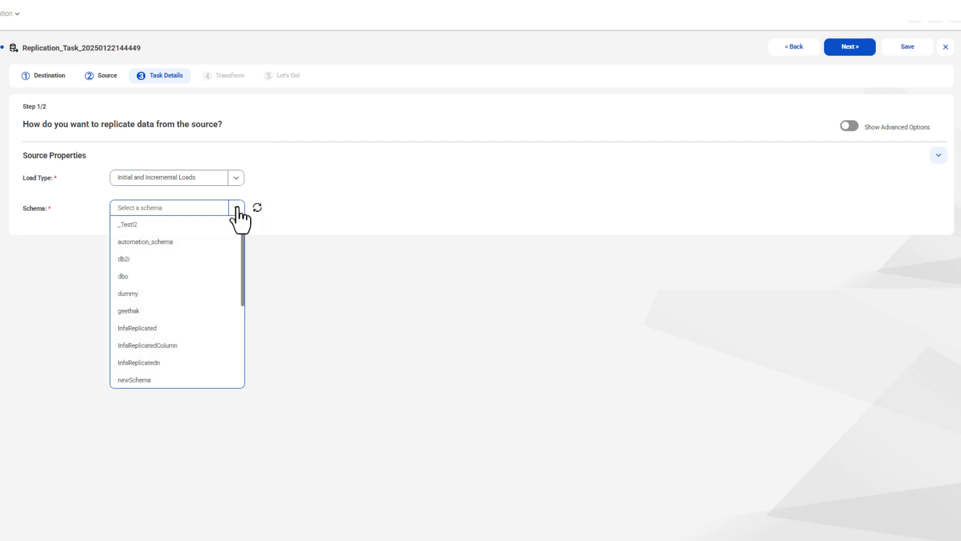
left_click(168, 276)
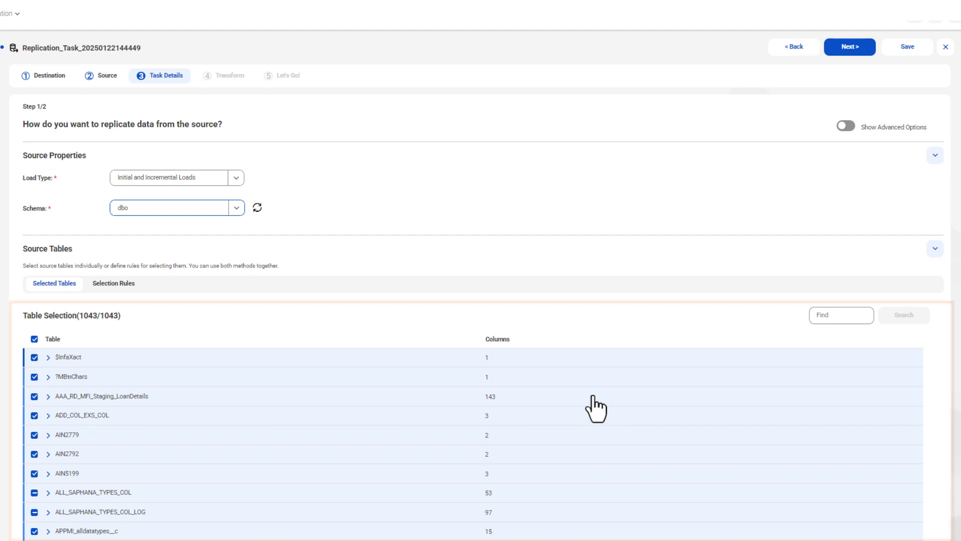
Step: Open the source table selection rules, and proceed through the source and target properties to the data transformation stage
left_click(128, 290)
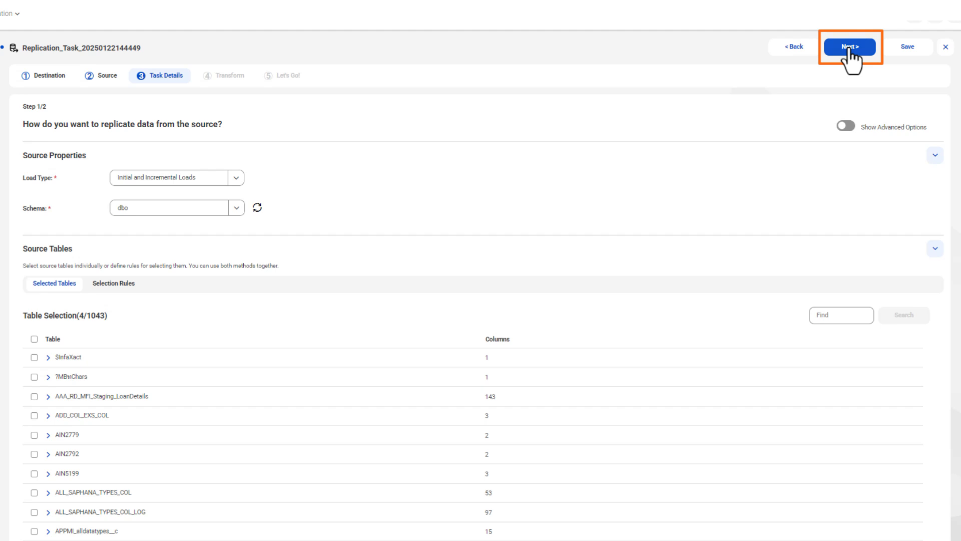
left_click(850, 50)
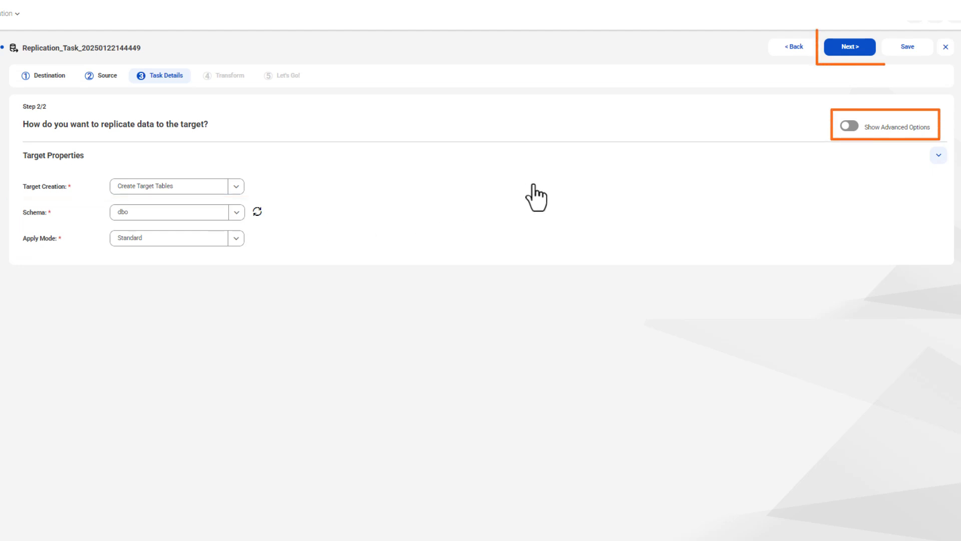
left_click(850, 50)
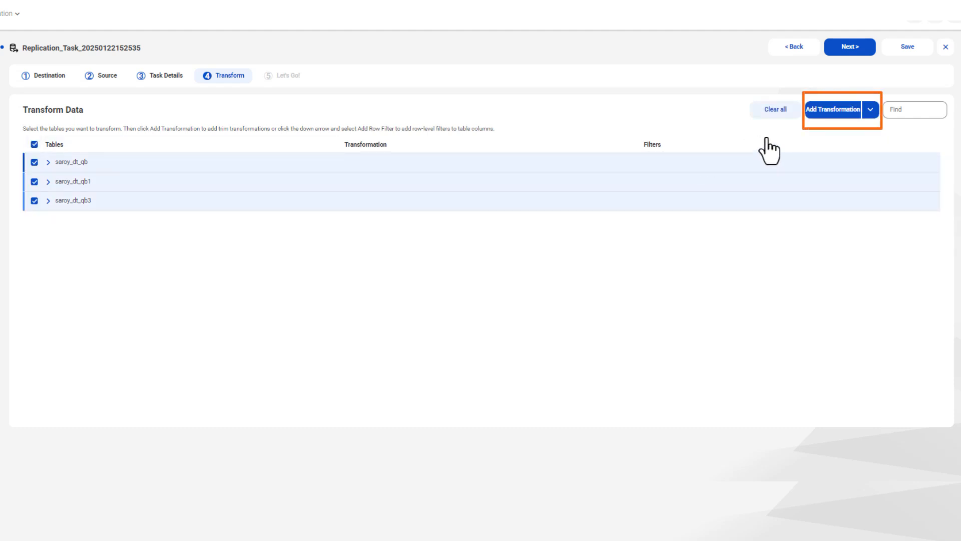
Step: Add a row filter with a basic condition on saroy_dt_qb1 using the last_updated_dttm (DATETIME) column and the = operator
left_click(871, 110)
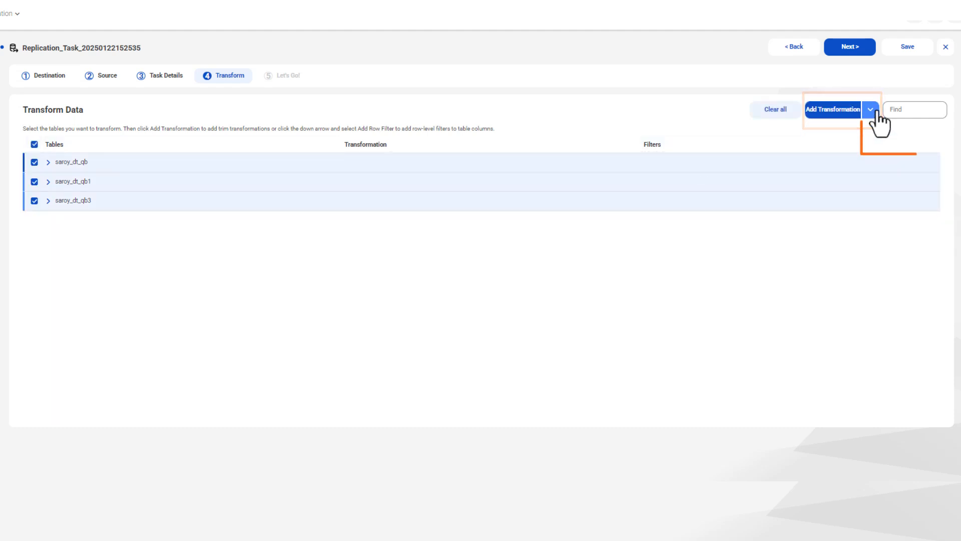
left_click(887, 140)
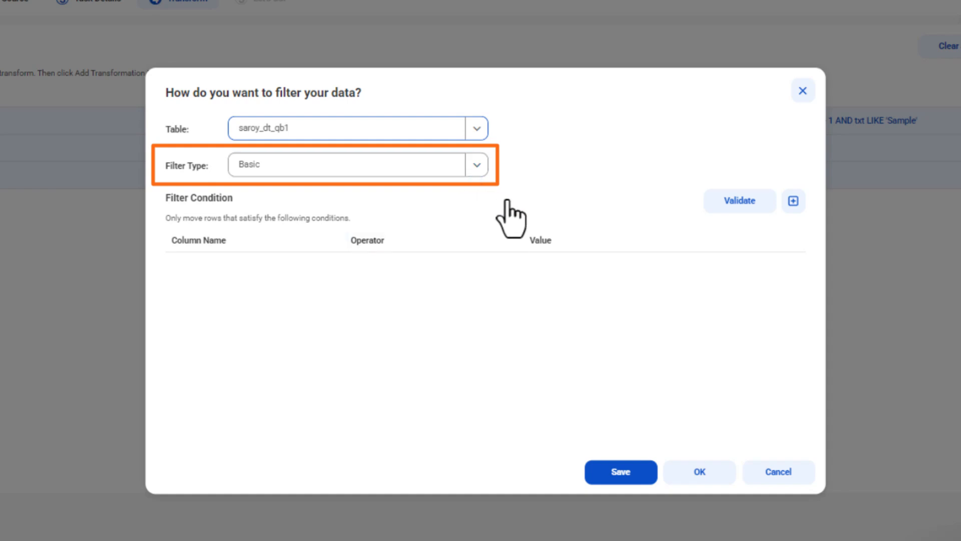
left_click(794, 200)
left_click(332, 268)
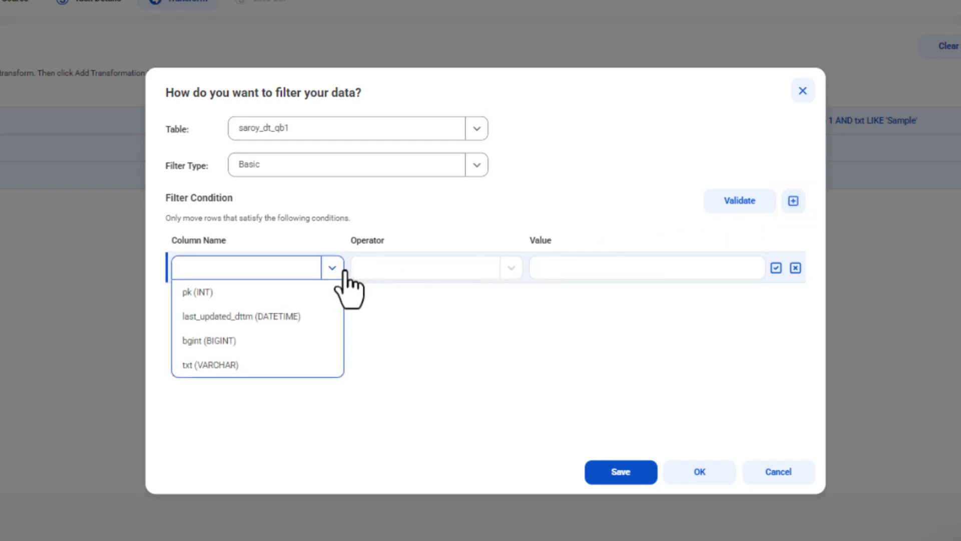
left_click(299, 316)
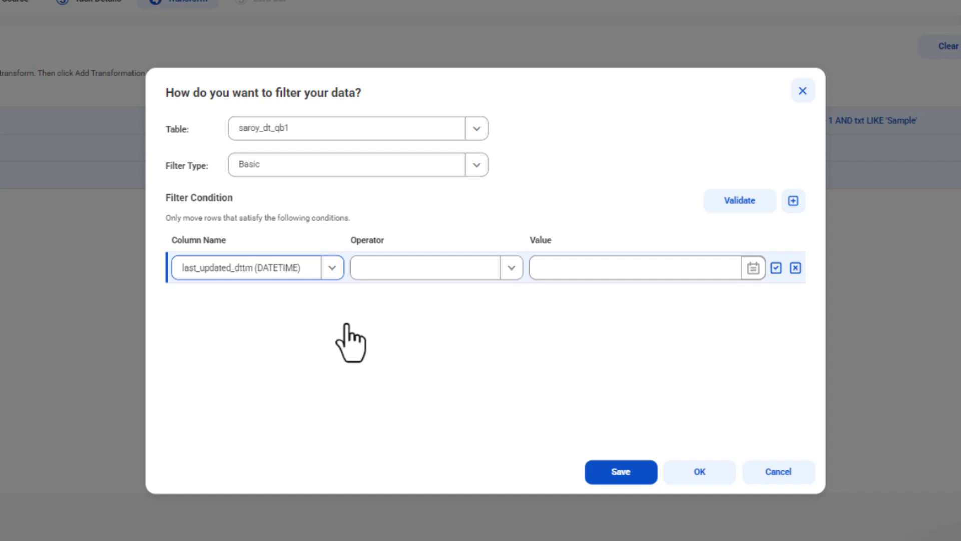
left_click(511, 268)
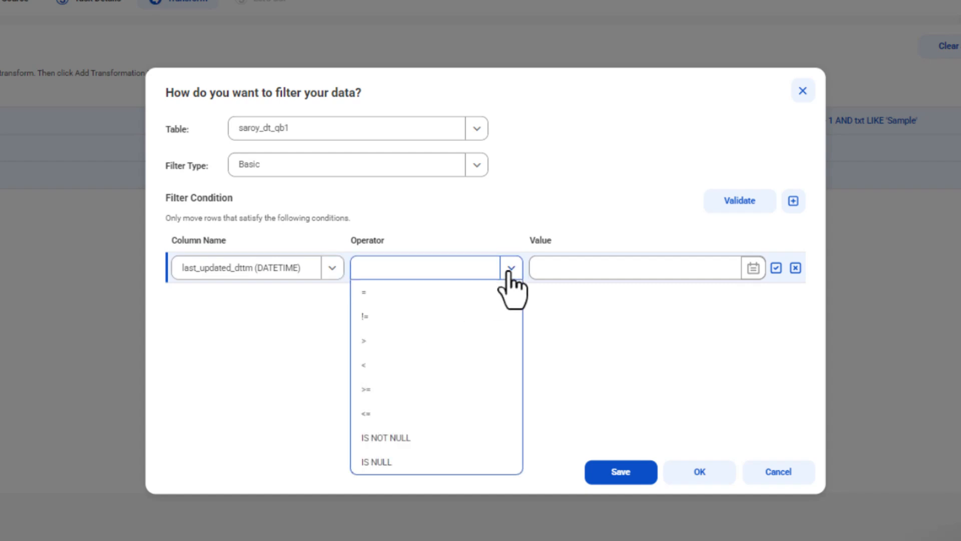
left_click(394, 299)
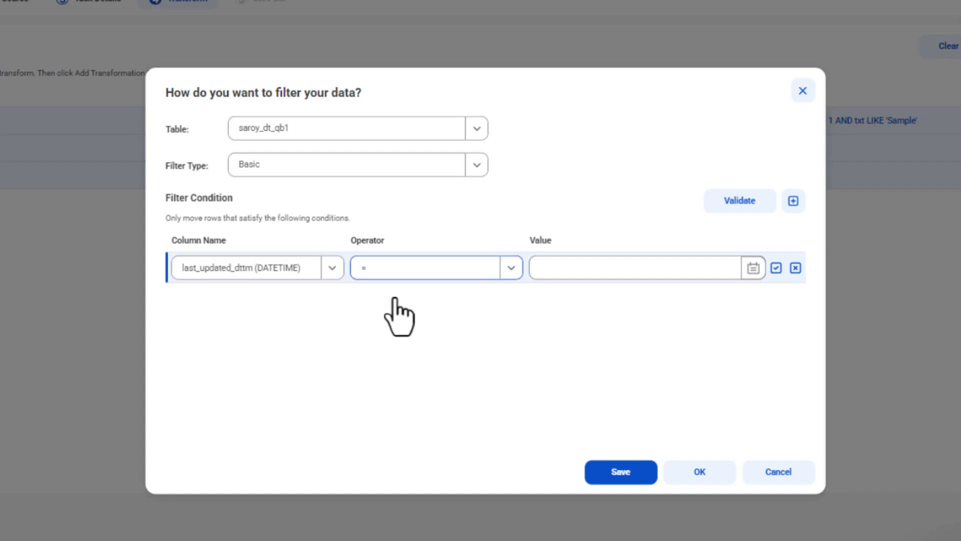
Step: Set the condition's value to January 10, 2025 at 13:30 and accept the condition row
left_click(753, 269)
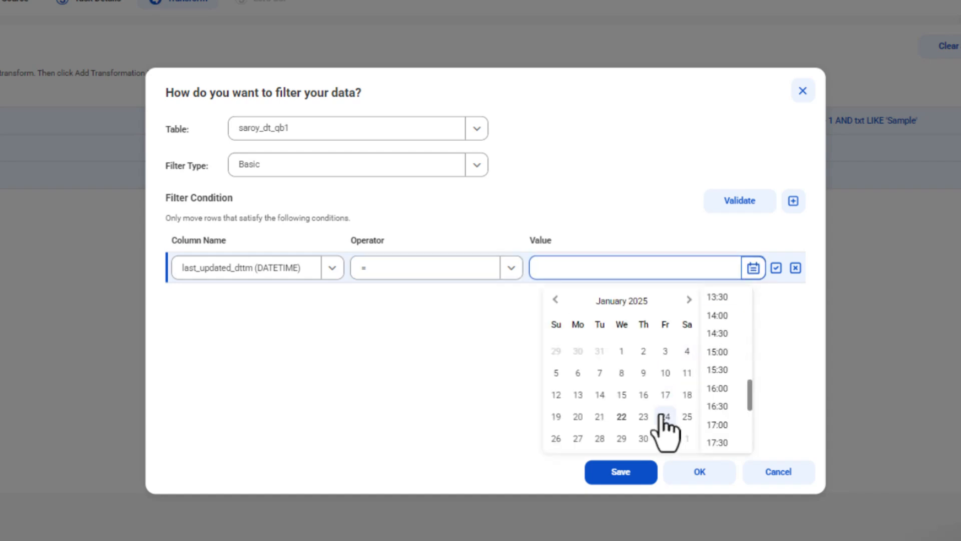
left_click(666, 375)
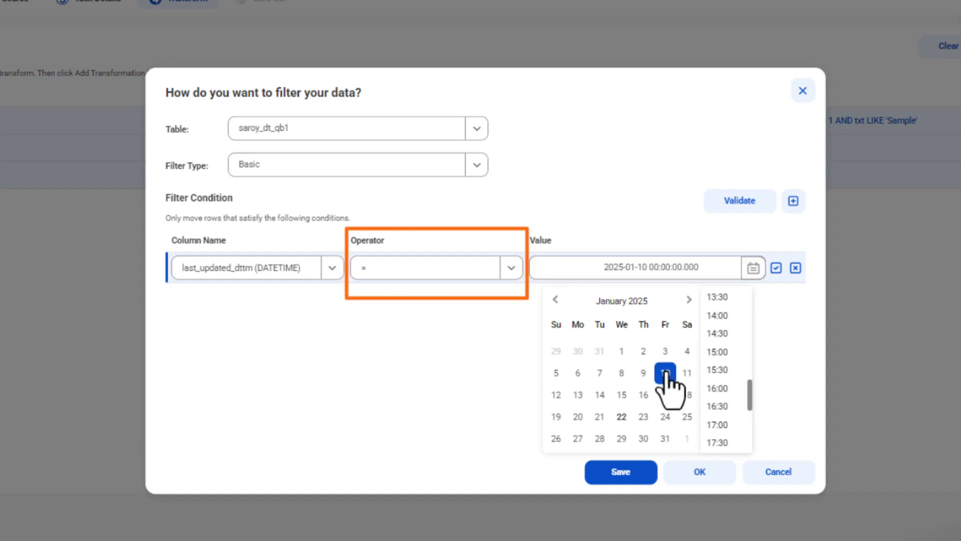
left_click(722, 298)
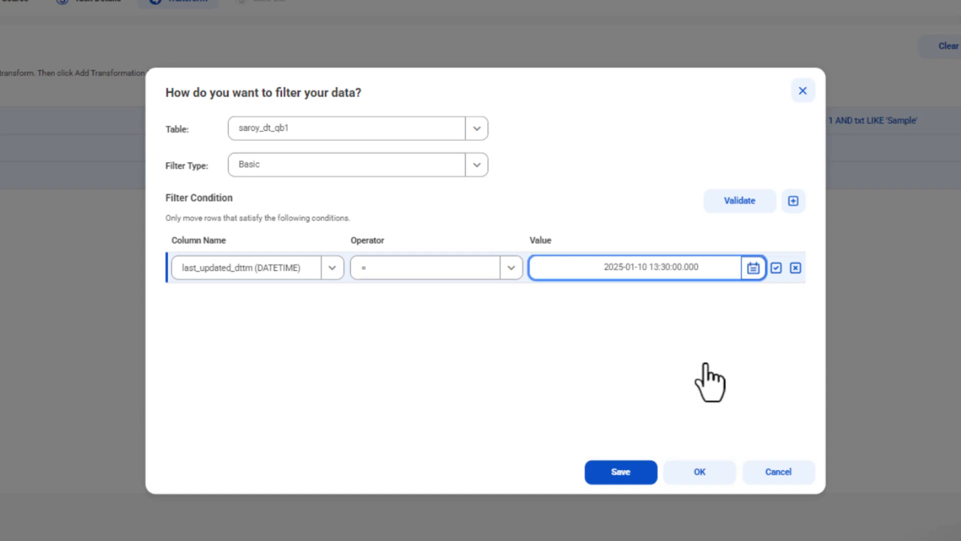
left_click(777, 270)
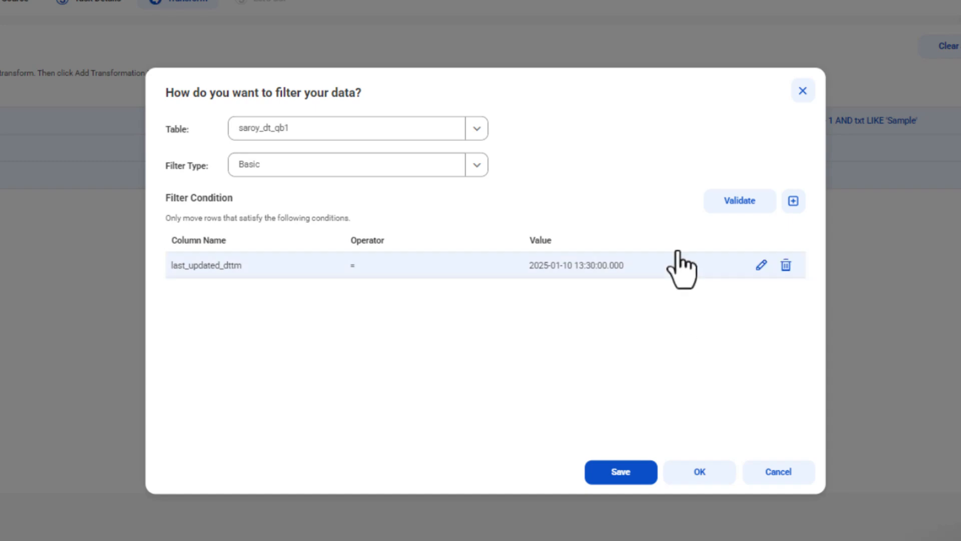
Step: Validate and save the basic row filter for saroy_dt_qb1, and close the filter dialog
left_click(736, 206)
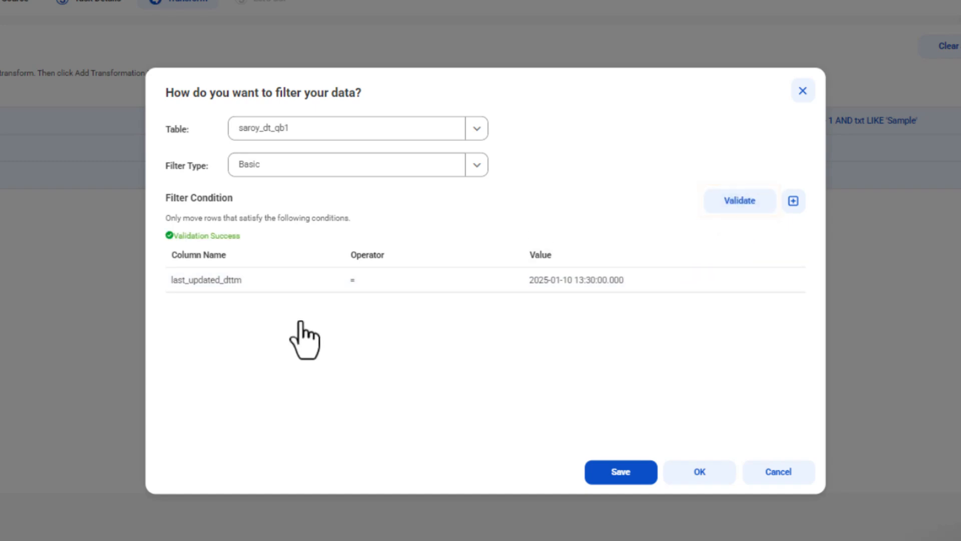
left_click(622, 479)
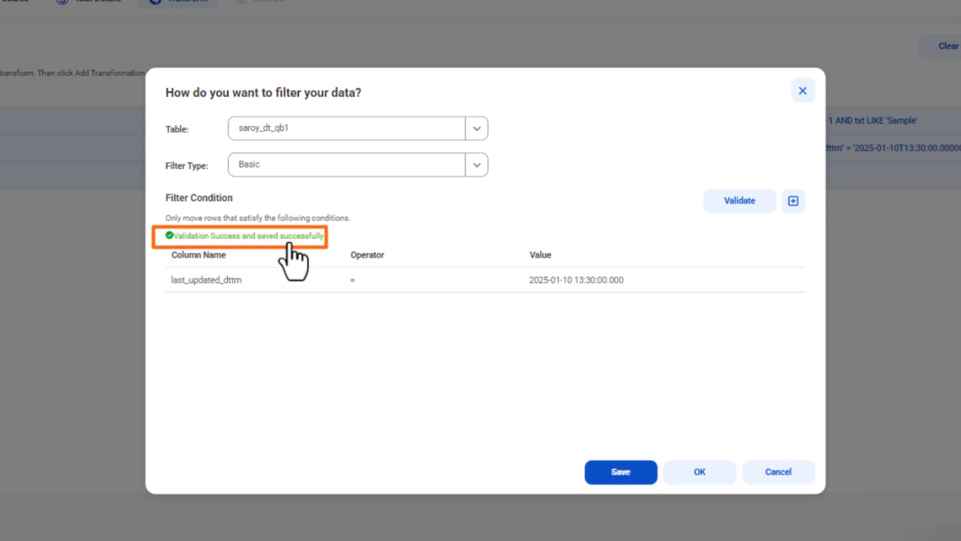
left_click(697, 476)
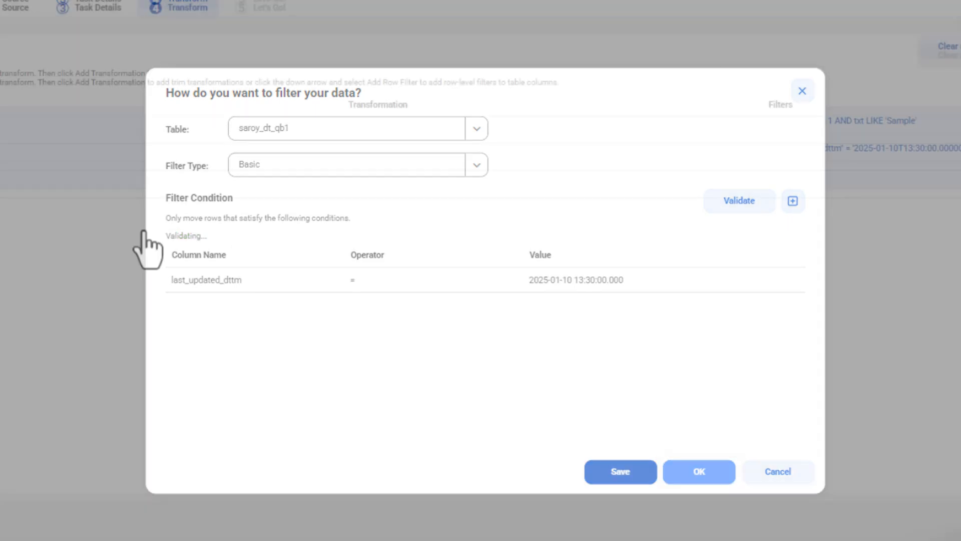
Step: Select all listed tables, start a row filter for saroy_dt_qb, and set its filter type to Advanced
left_click(34, 145)
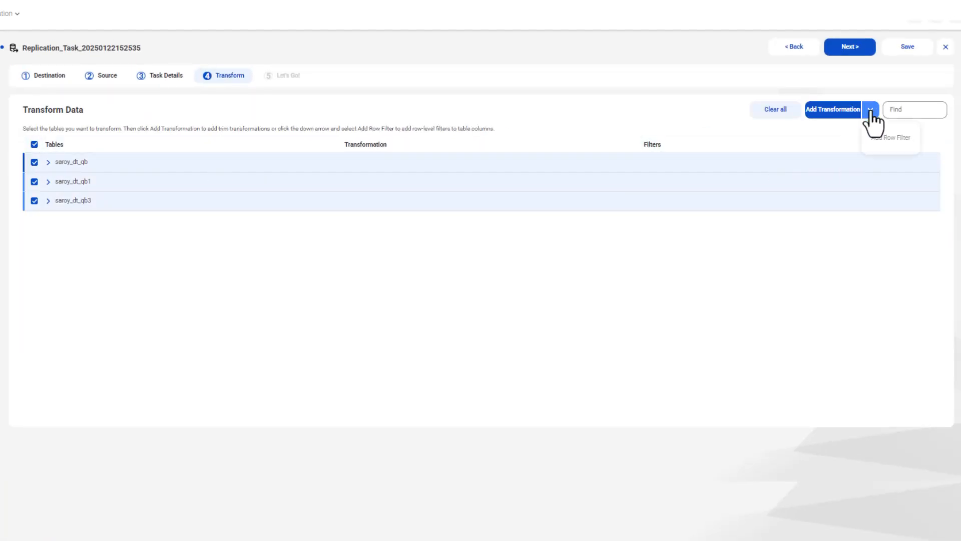
left_click(880, 137)
left_click(379, 194)
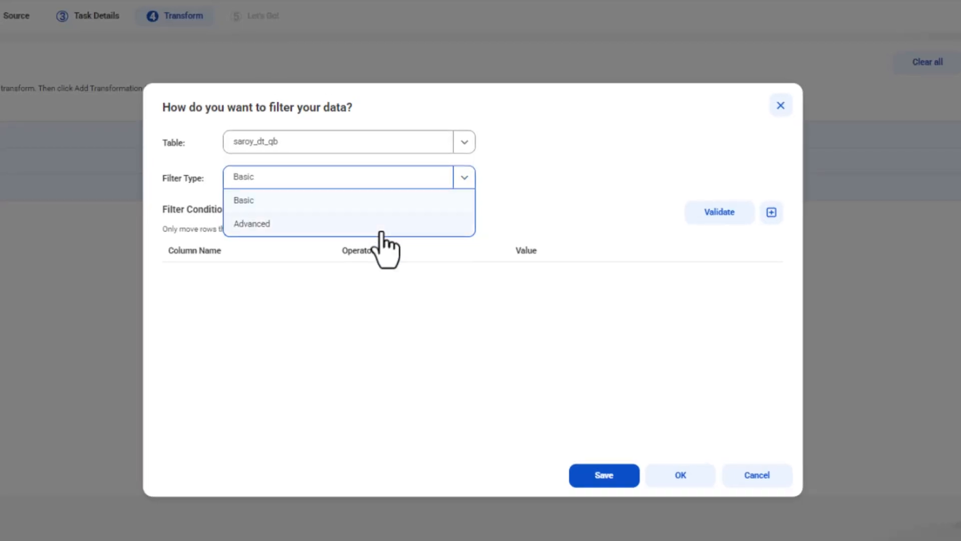
left_click(375, 225)
Step: Build the advanced filter condition pk > 1 AND txt LIKE 'Sample' from the pk column and validate it
left_click(190, 285)
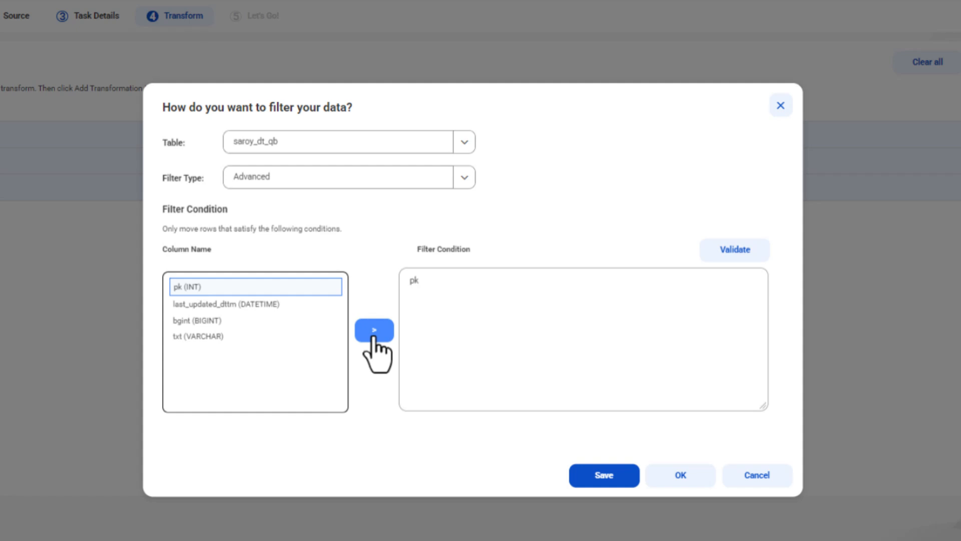
left_click(443, 289)
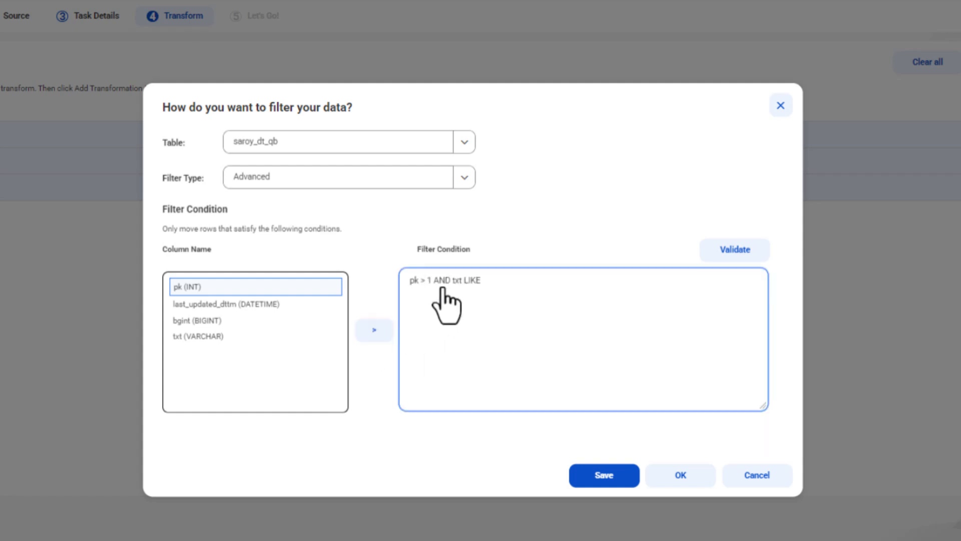
type("'Sample")
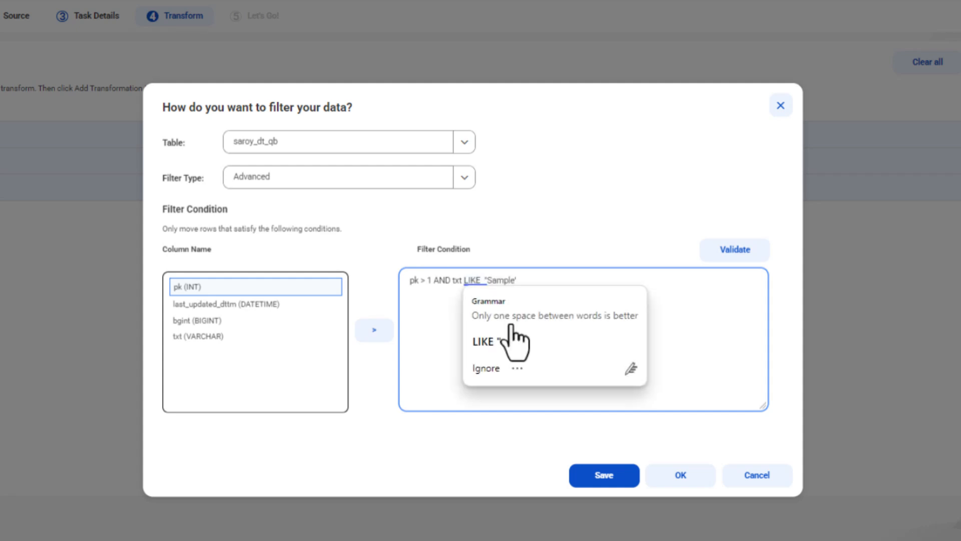
left_click(733, 250)
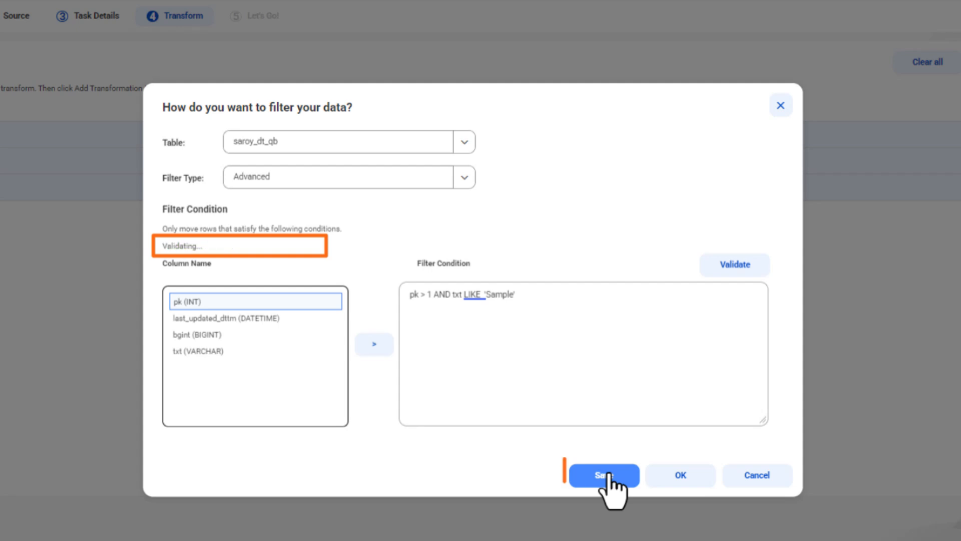
Step: Accept the advanced row filter for saroy_dt_qb and close the filter dialog
left_click(679, 477)
Step: Reopen the row filter for saroy_dt_qb and try to change its filter type to Basic
left_click(932, 111)
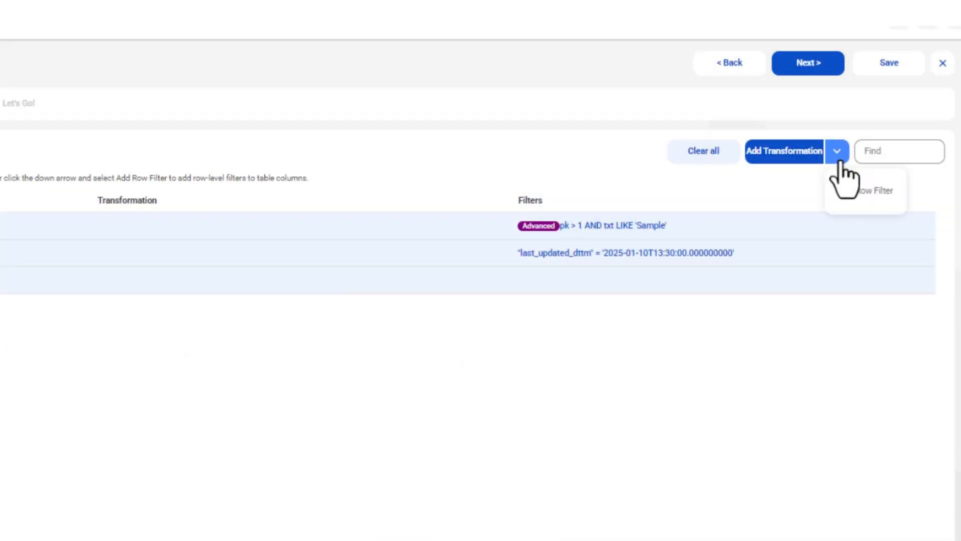
left_click(859, 197)
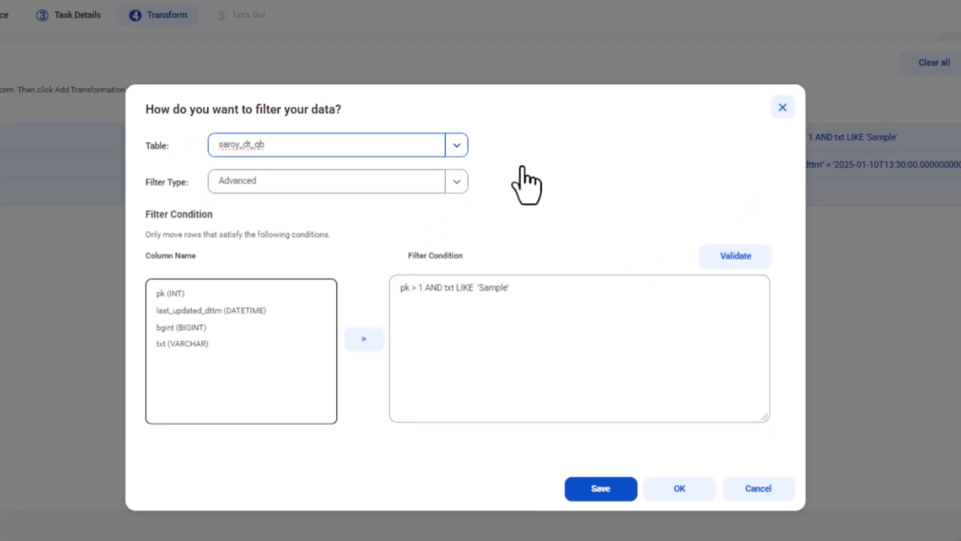
left_click(477, 164)
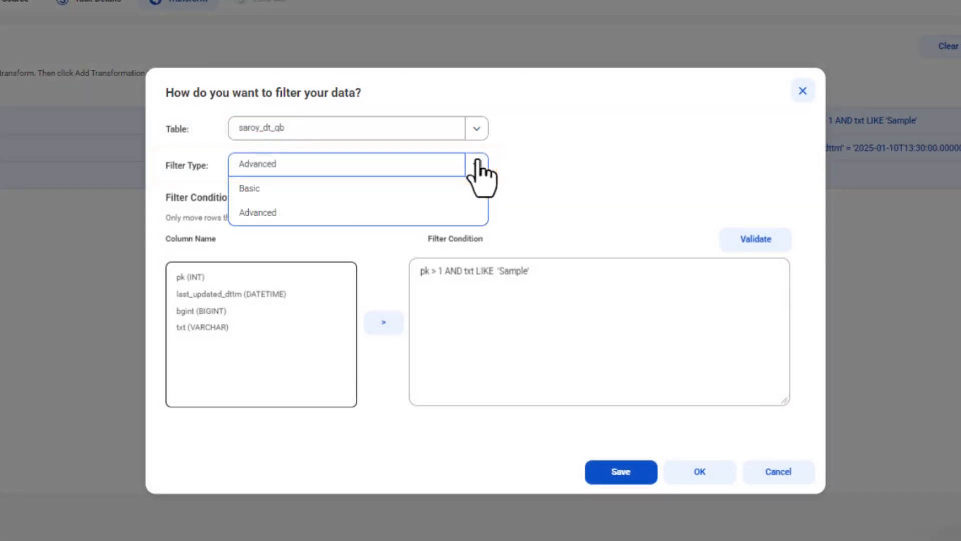
left_click(419, 193)
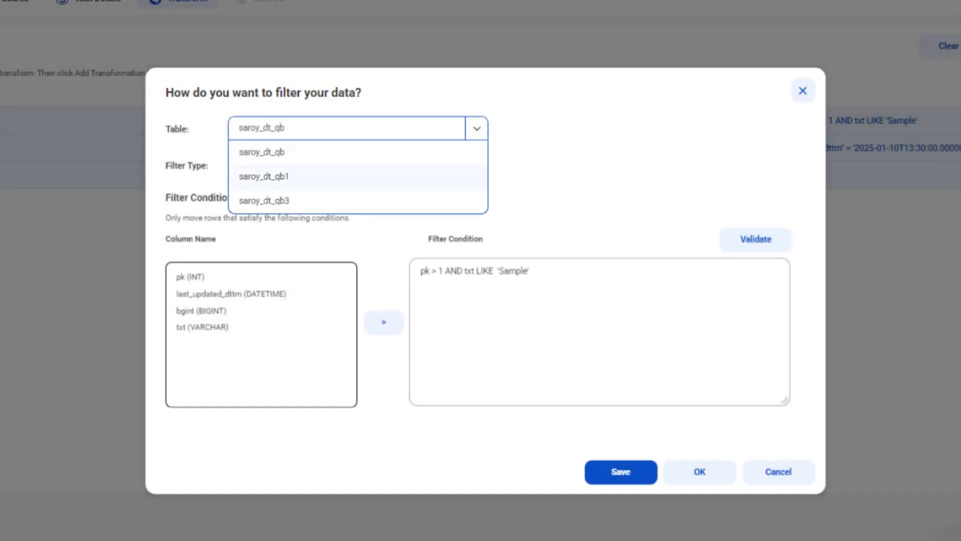
Step: Try to switch the row filter for saroy_dt_qb1 to the Advanced type for editing its condition as text
left_click(279, 174)
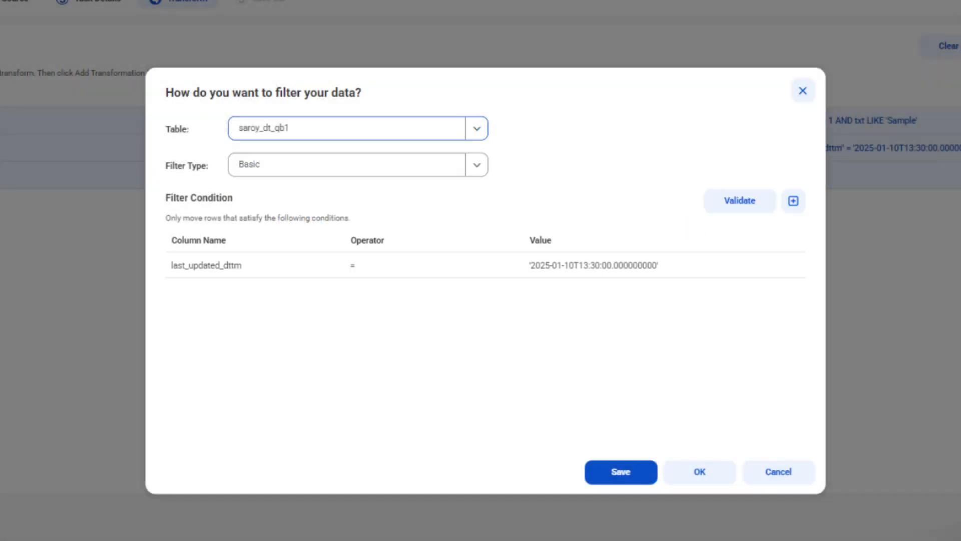
left_click(477, 164)
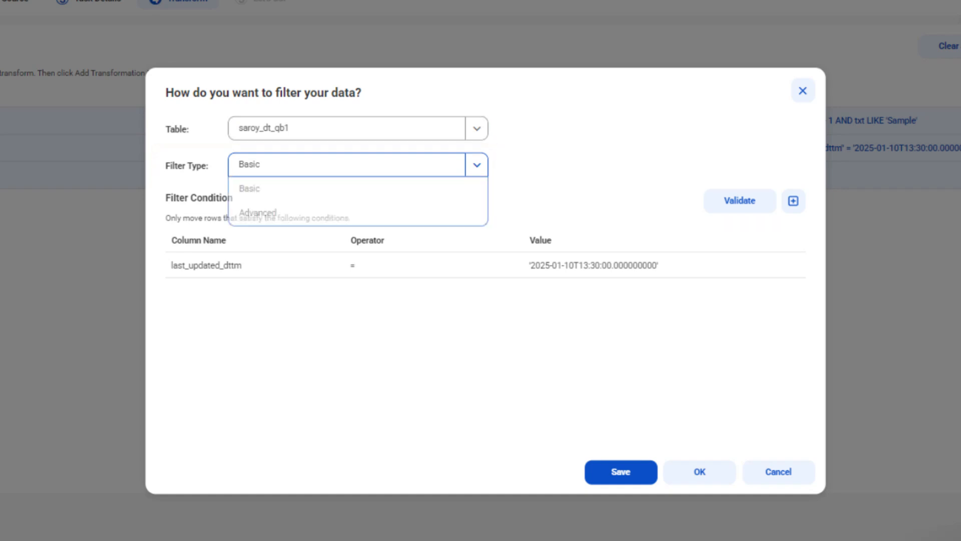
left_click(258, 213)
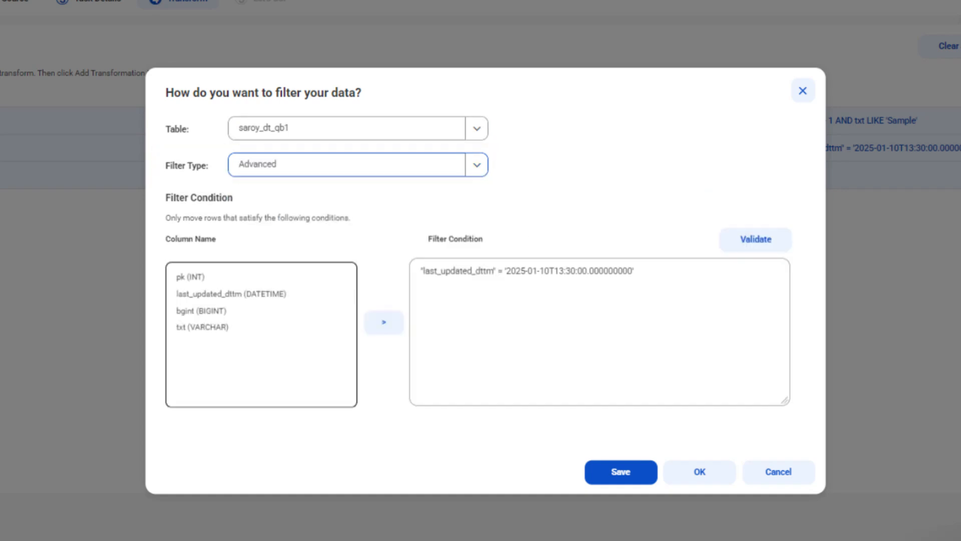
left_click(600, 310)
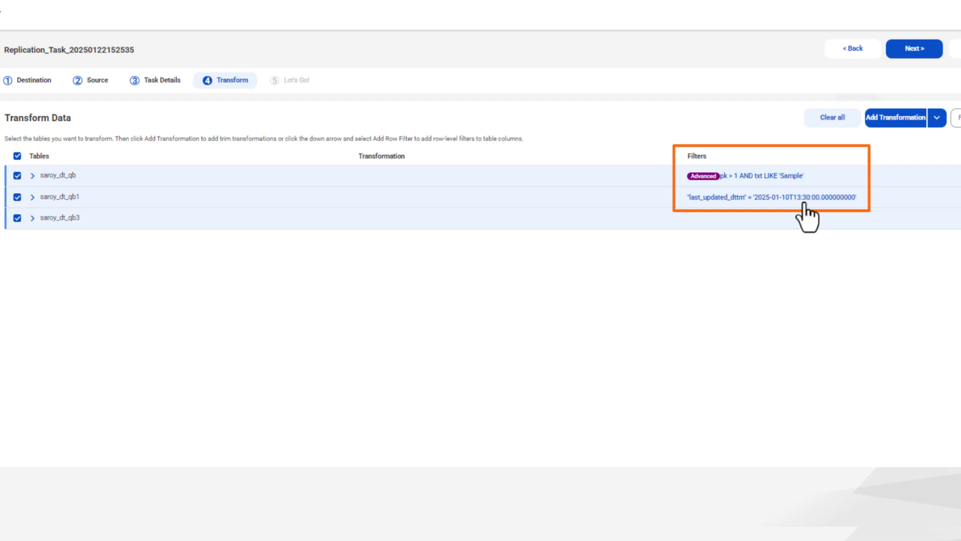
Step: Proceed to the Let's Go! page, then save and deploy the replication task
left_click(914, 50)
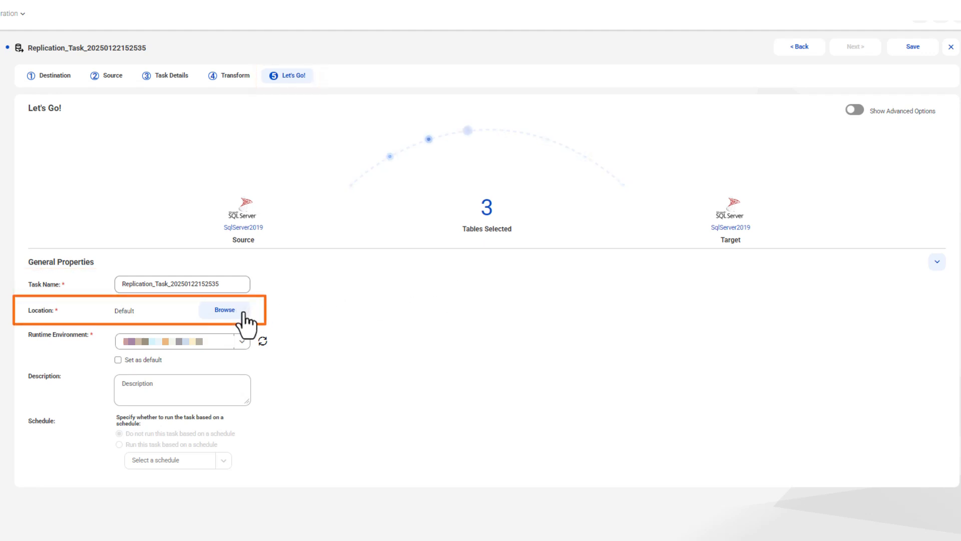
left_click(900, 47)
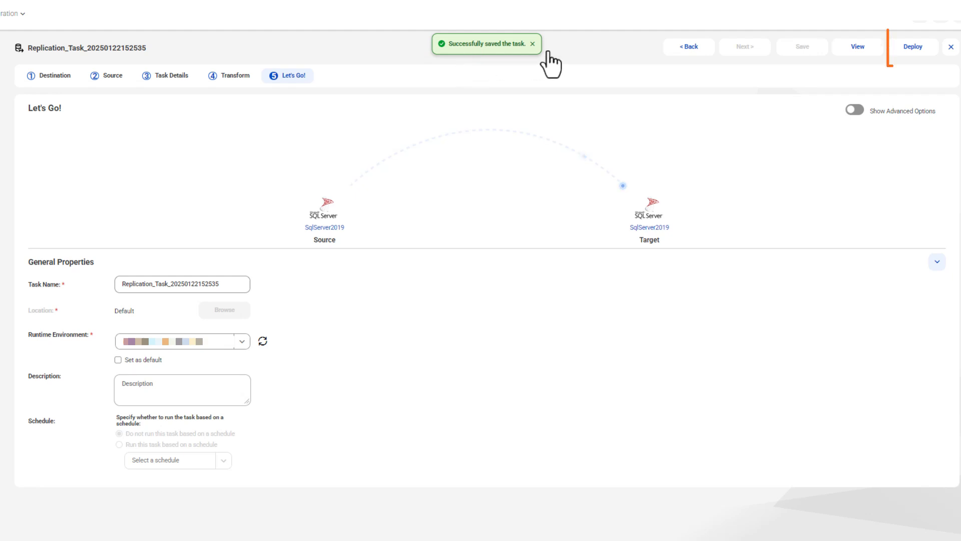
left_click(929, 53)
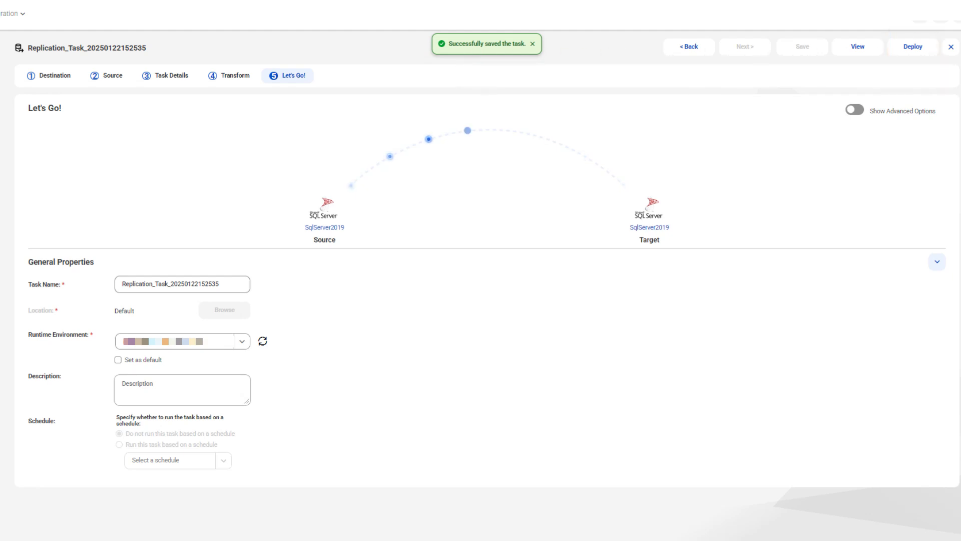